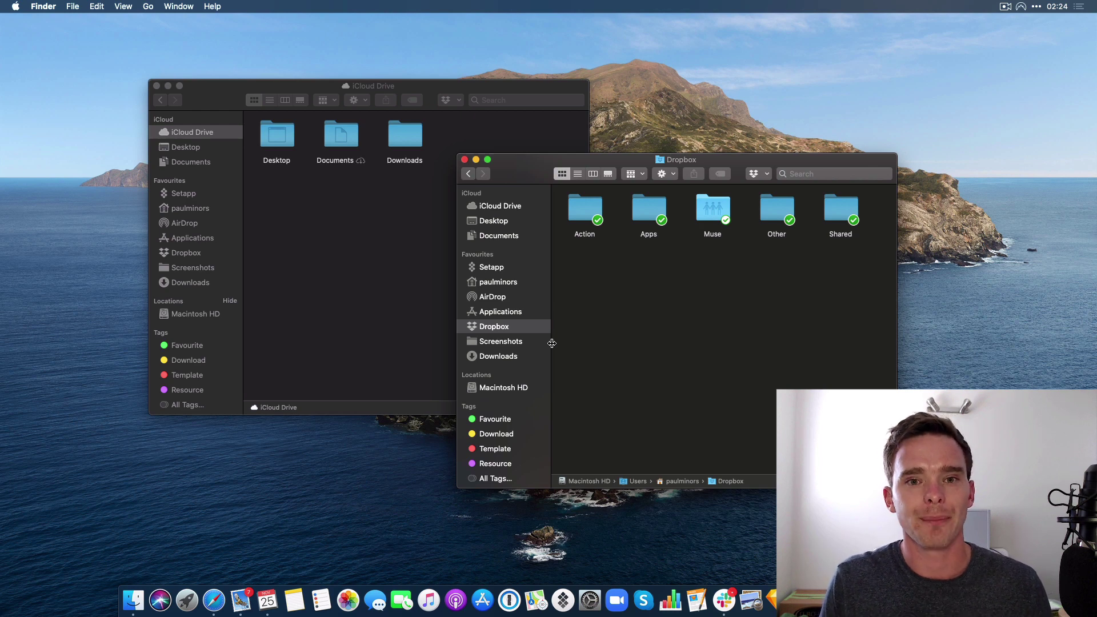
Step: Nudge the iCloud Drive window slightly right and down, then bring the Dropbox window back in front
left_click(379, 282)
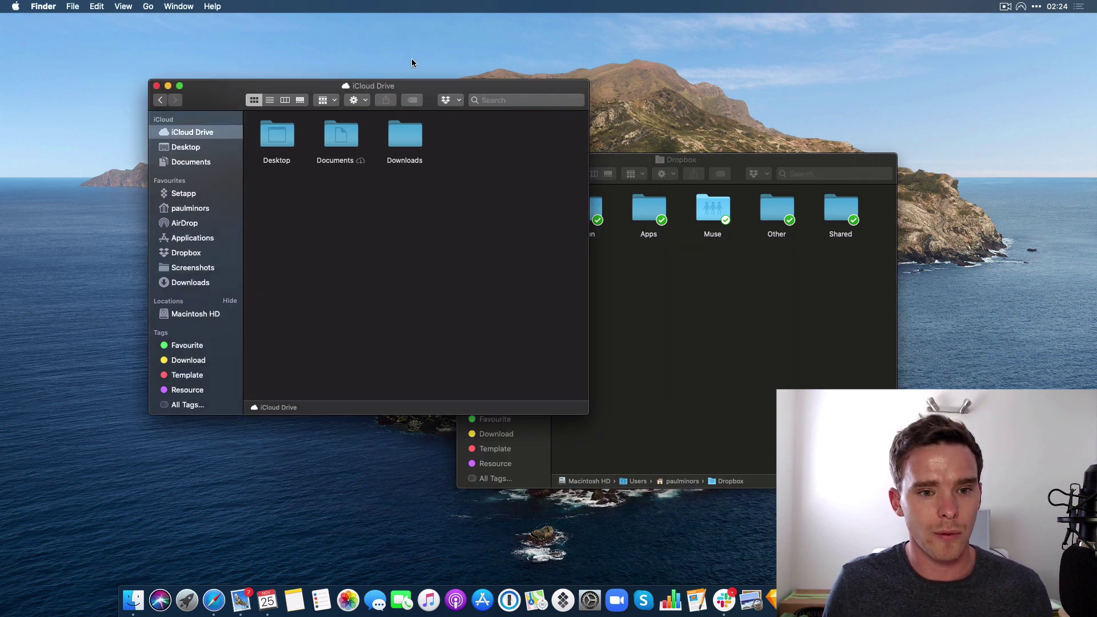
left_click_drag(418, 88, 435, 99)
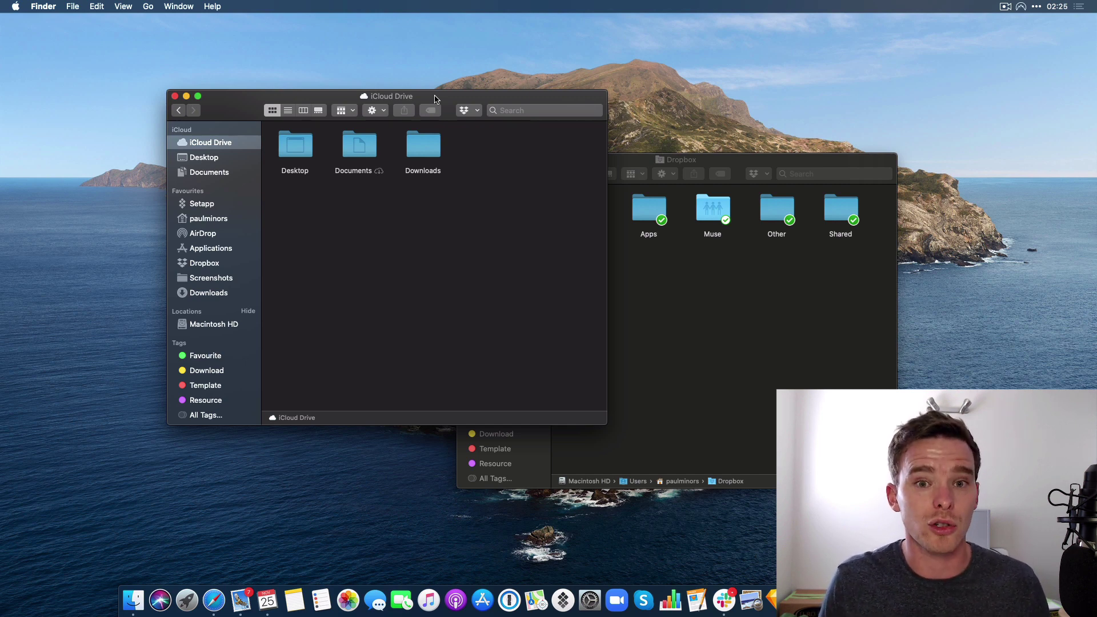
left_click(696, 352)
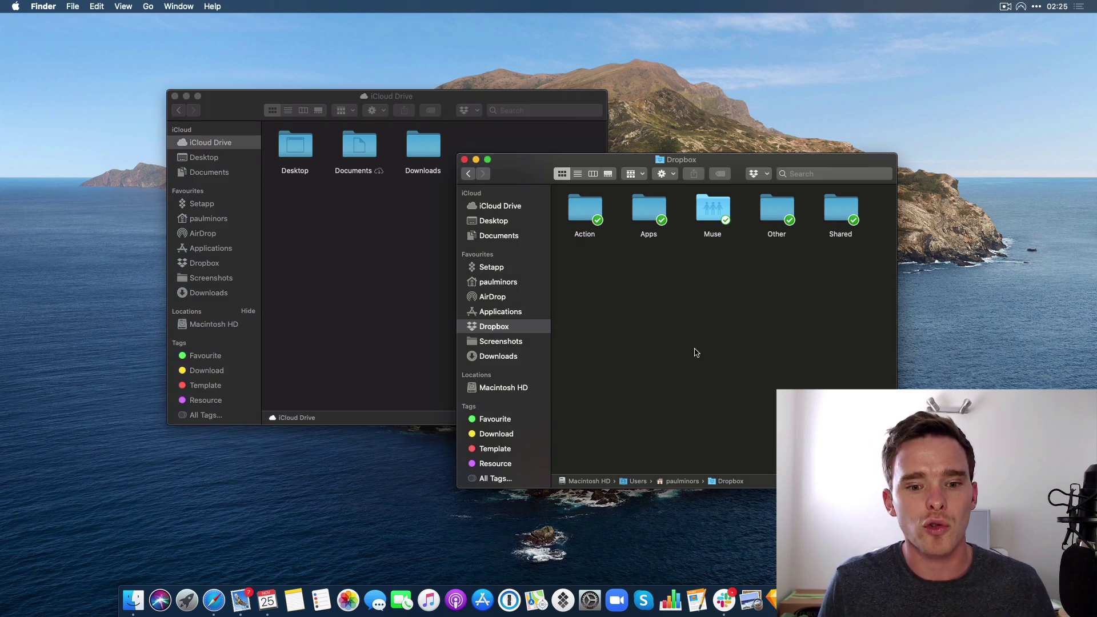
Step: Show the Dropbox context-menu options for the Muse folder, then return to the iCloud Drive window
left_click(719, 222)
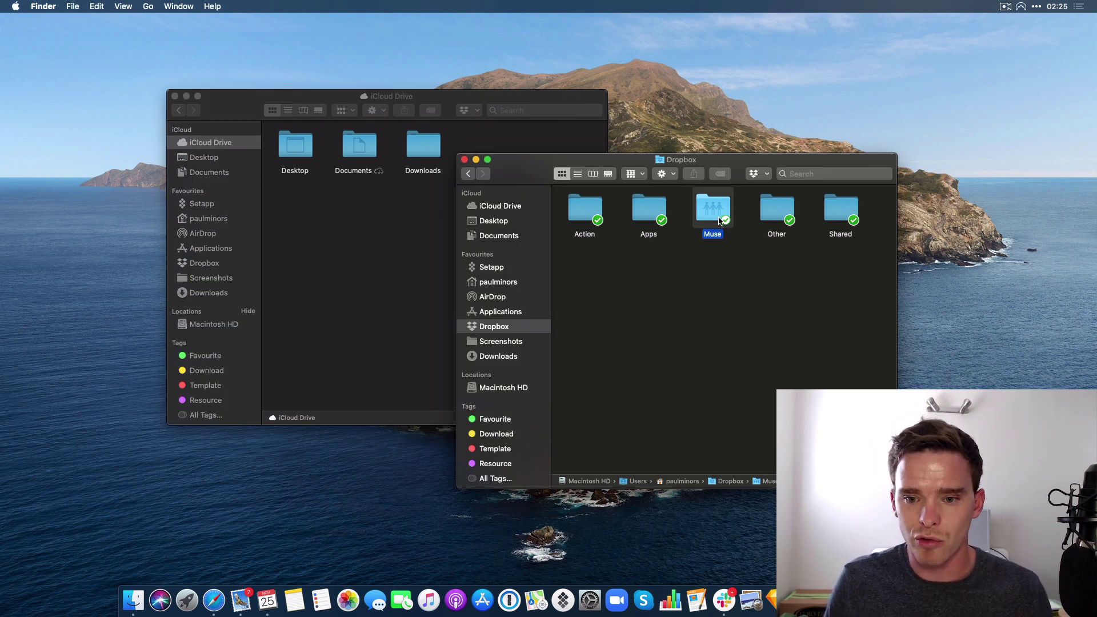
right_click(719, 221)
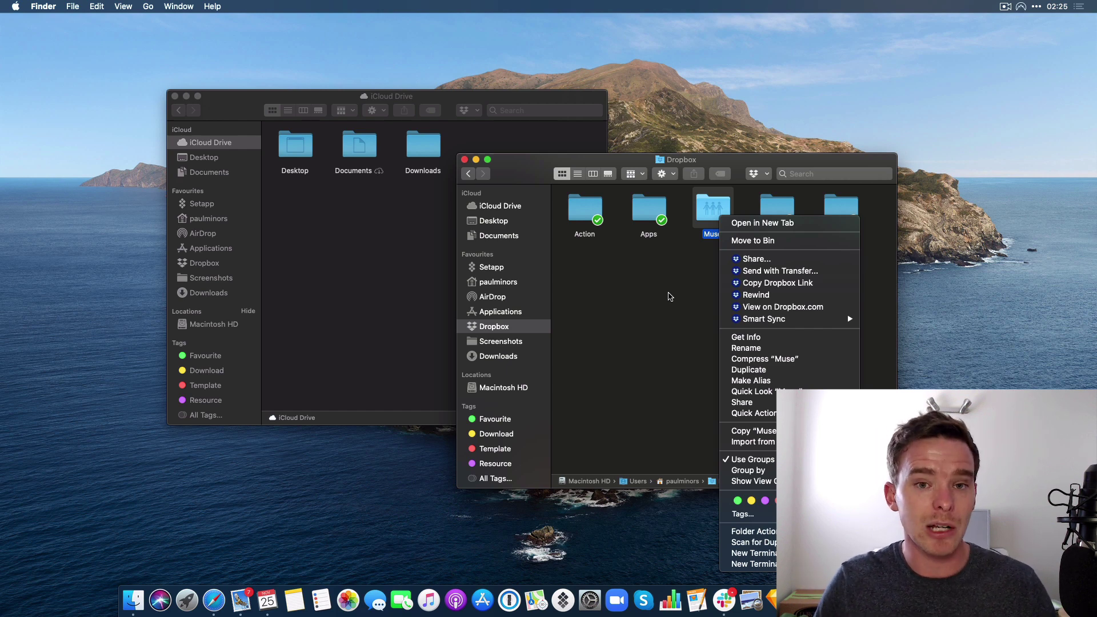
left_click(670, 296)
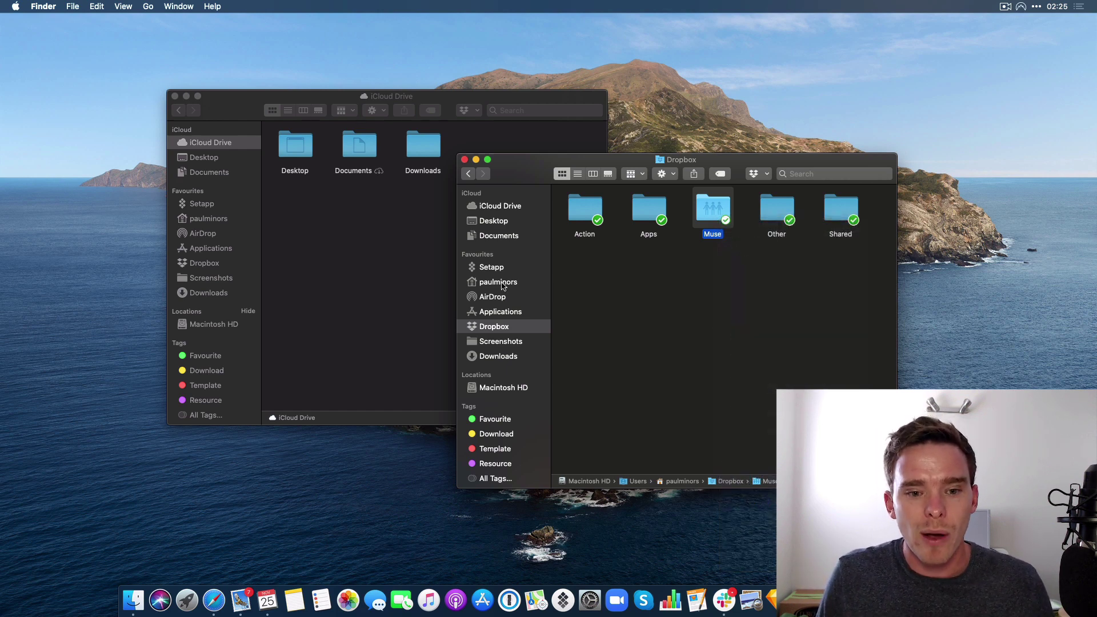
left_click(425, 264)
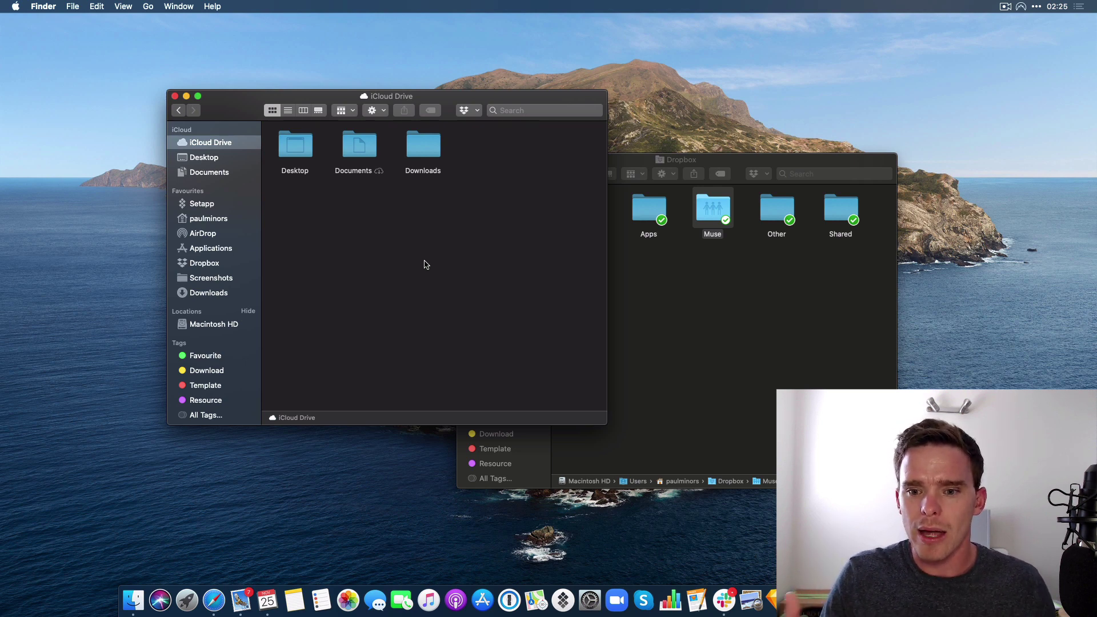
left_click(829, 312)
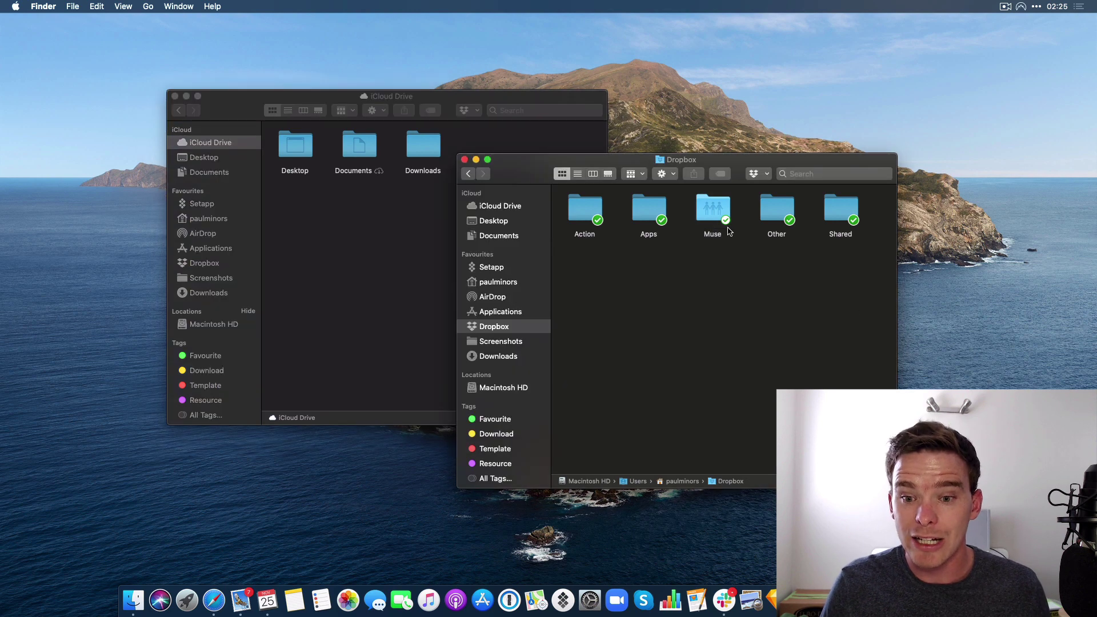
right_click(722, 221)
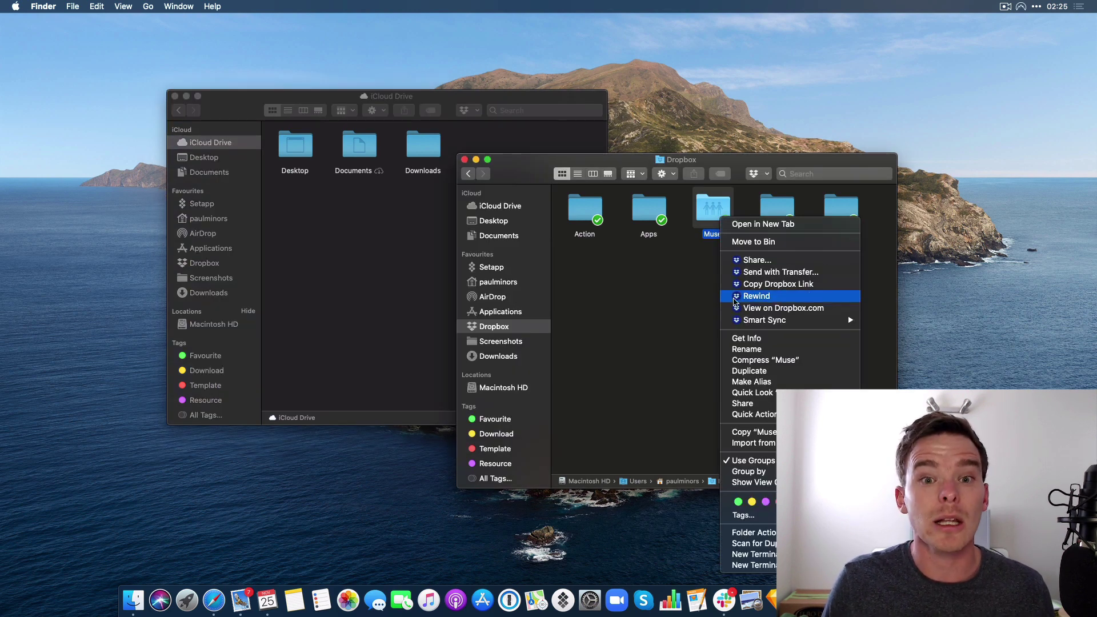
left_click(657, 320)
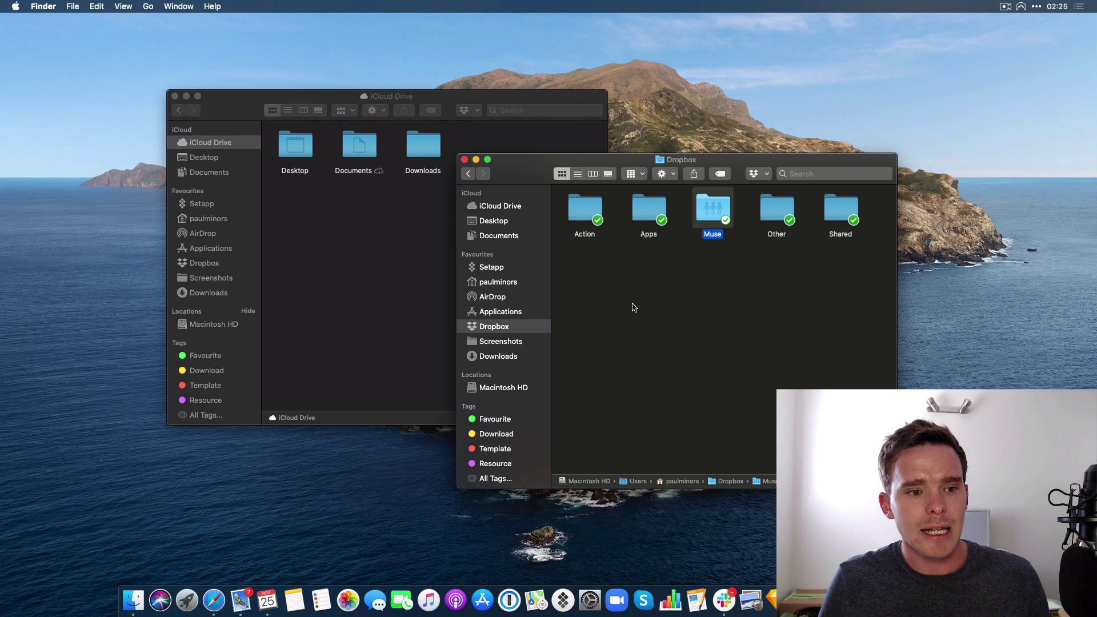
left_click(431, 258)
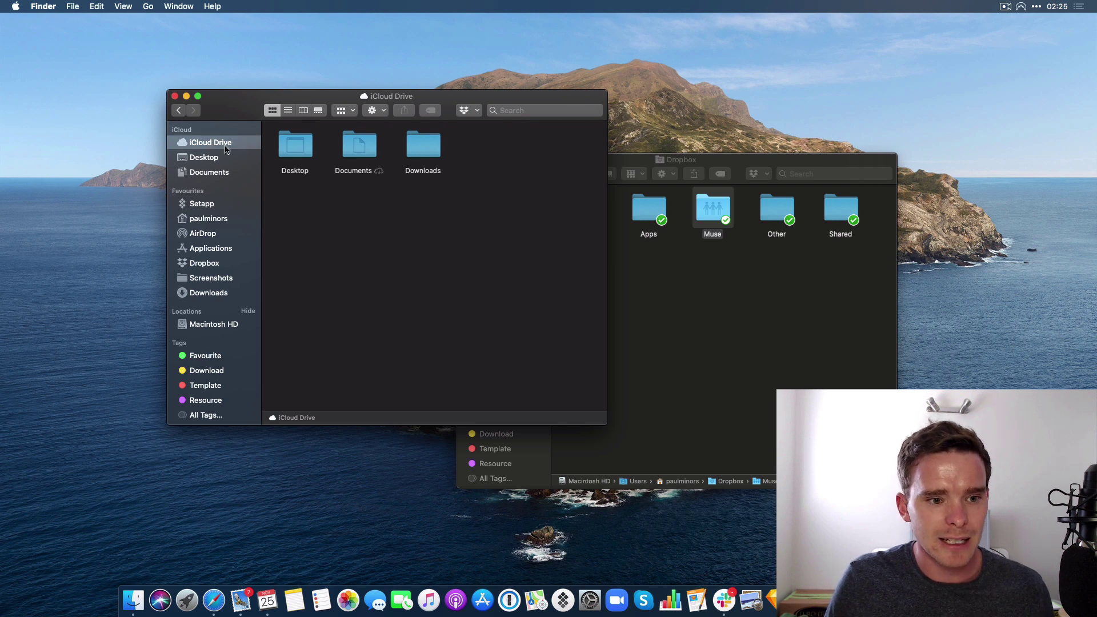
Step: Open the Documents folder in the iCloud Drive window to reveal Muse, Personal and Photos
double_click(362, 150)
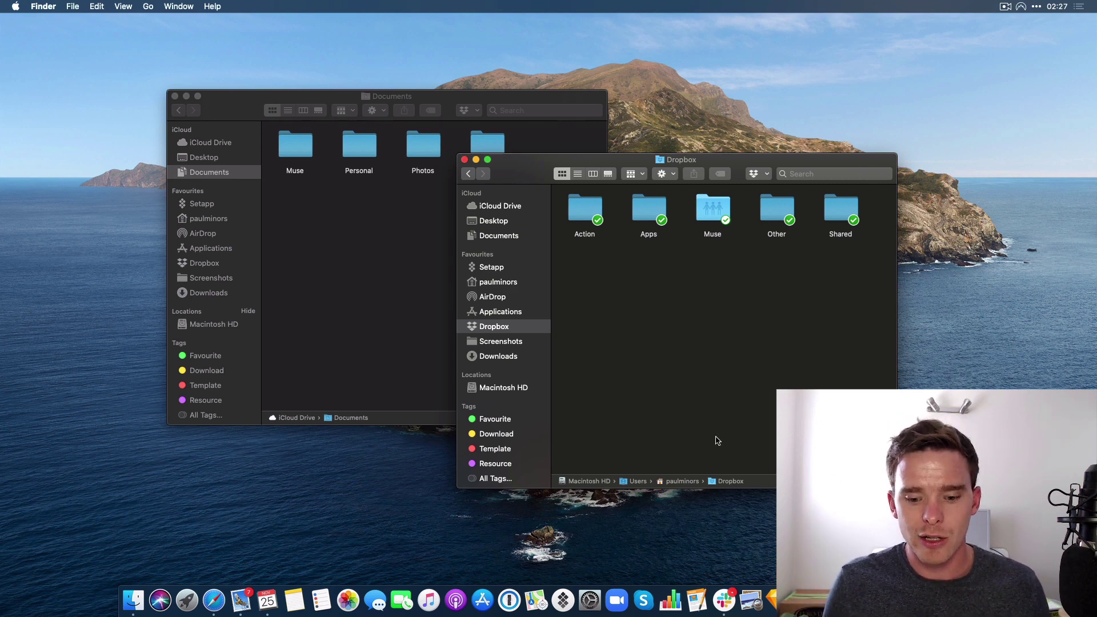
Step: Open Hazel in System Preferences and move the Dropbox window further left
left_click(590, 600)
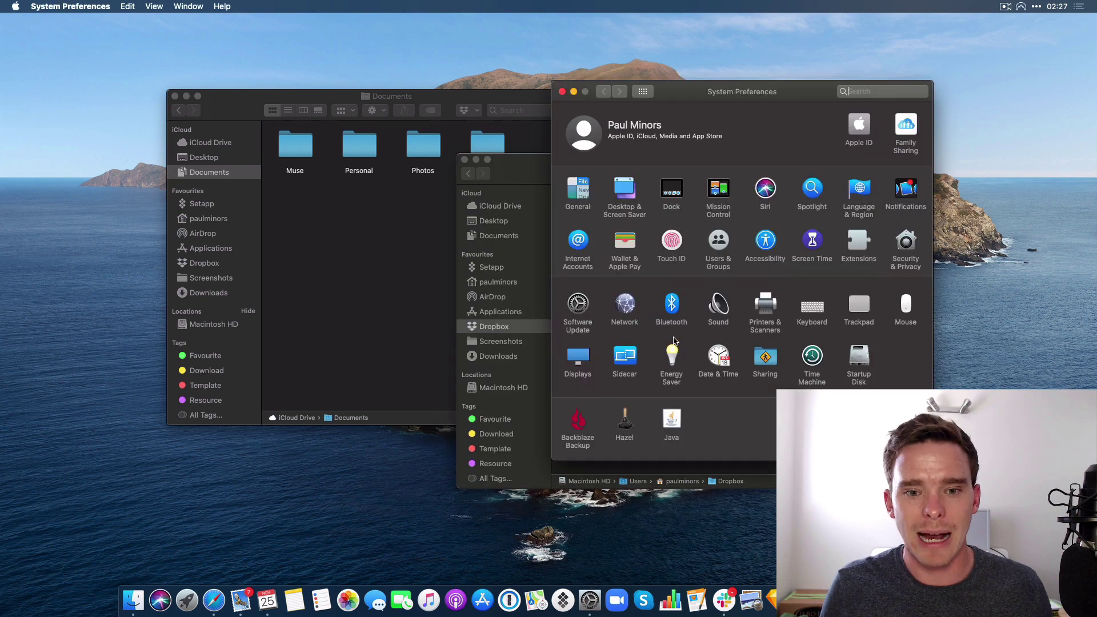
left_click(625, 423)
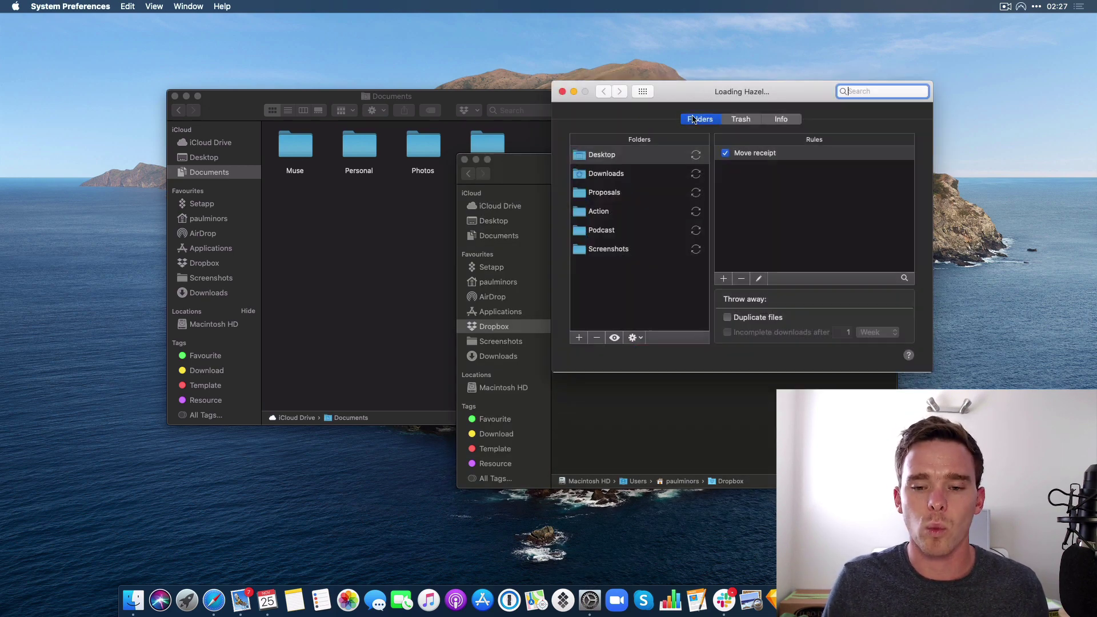
left_click(624, 210)
left_click(539, 173)
left_click_drag(539, 173, 476, 177)
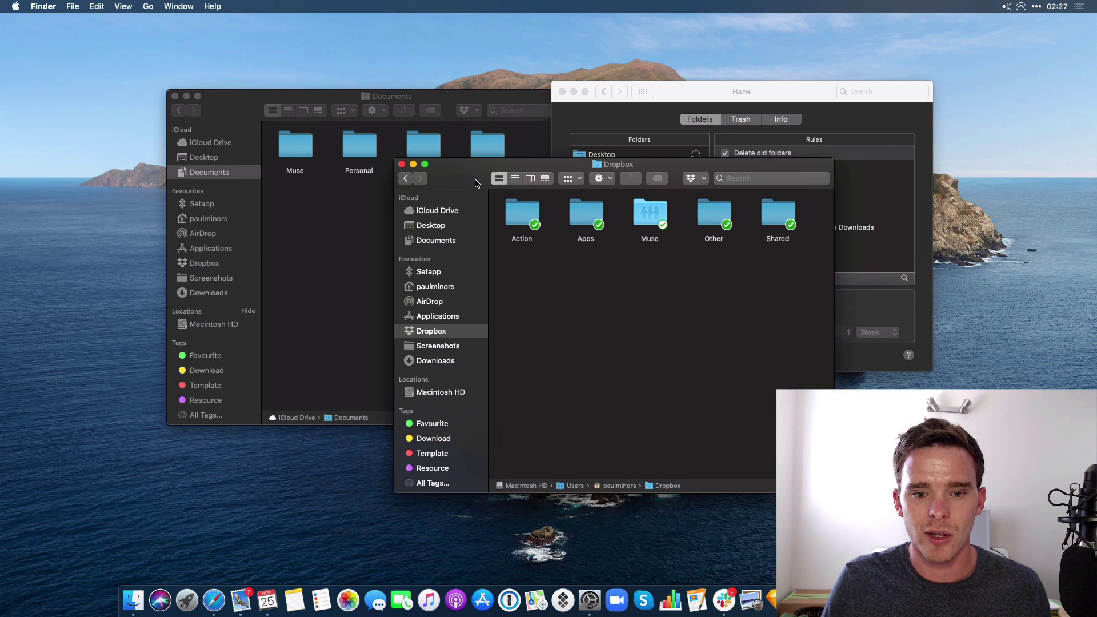
Step: Review the Action folder's Hazel rules, then bring the iCloud Documents window forward
left_click(525, 214)
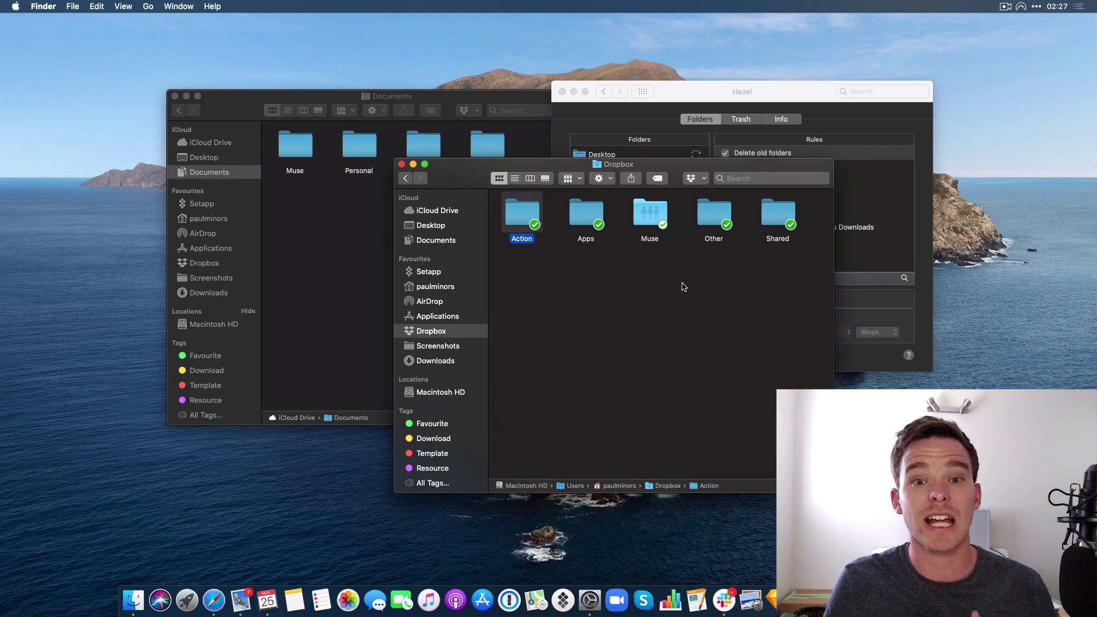
left_click(638, 137)
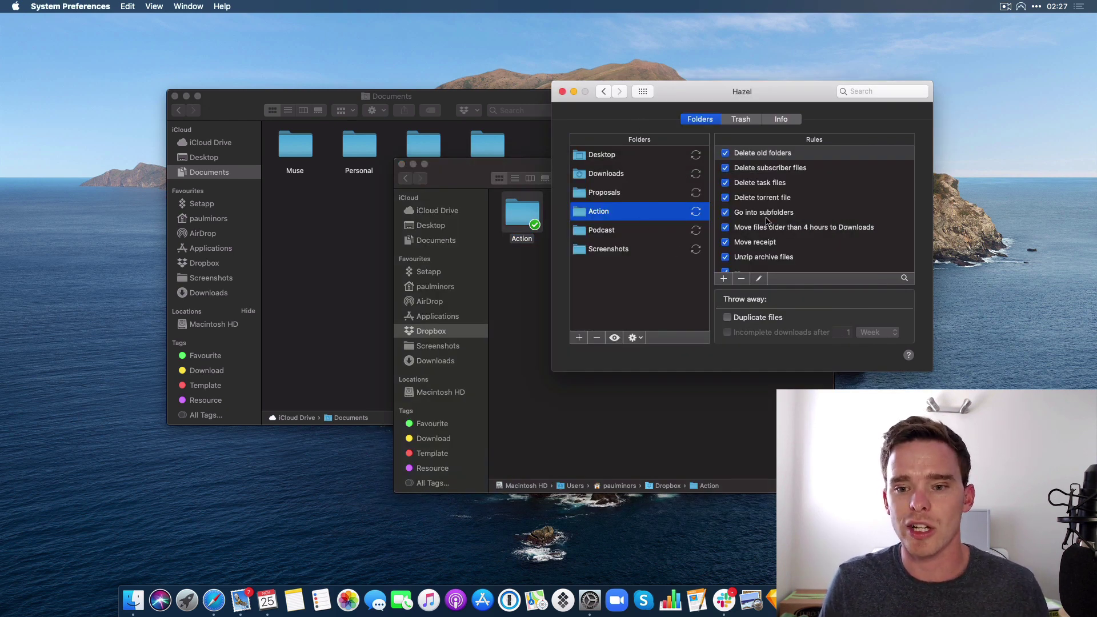
scroll(767, 222, "down", 5)
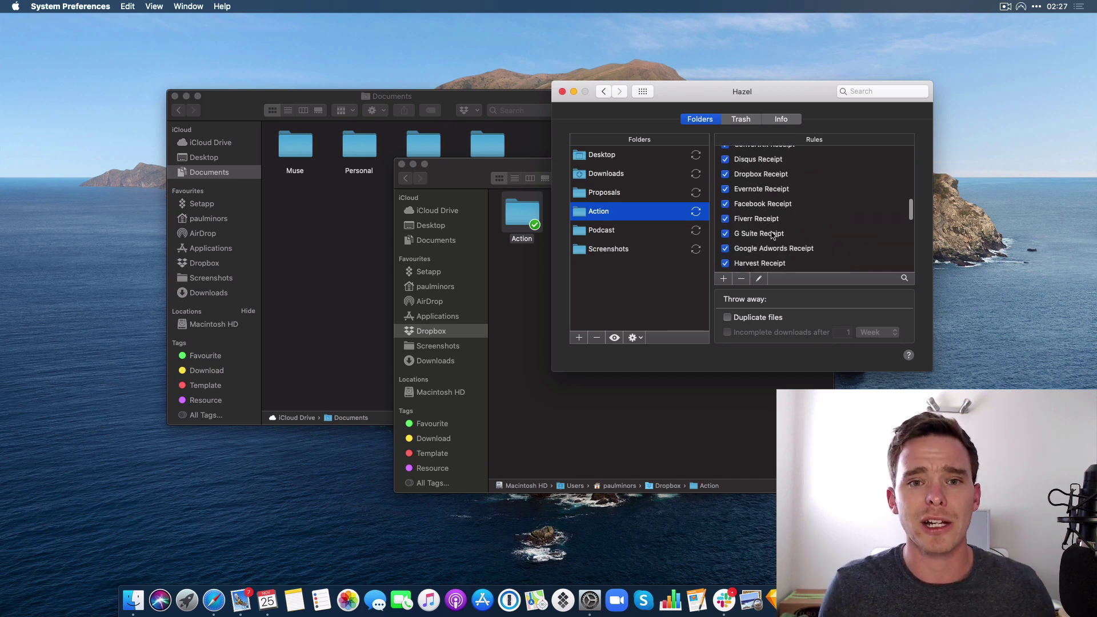
scroll(775, 238, "down", 2)
scroll(772, 237, "up", 10)
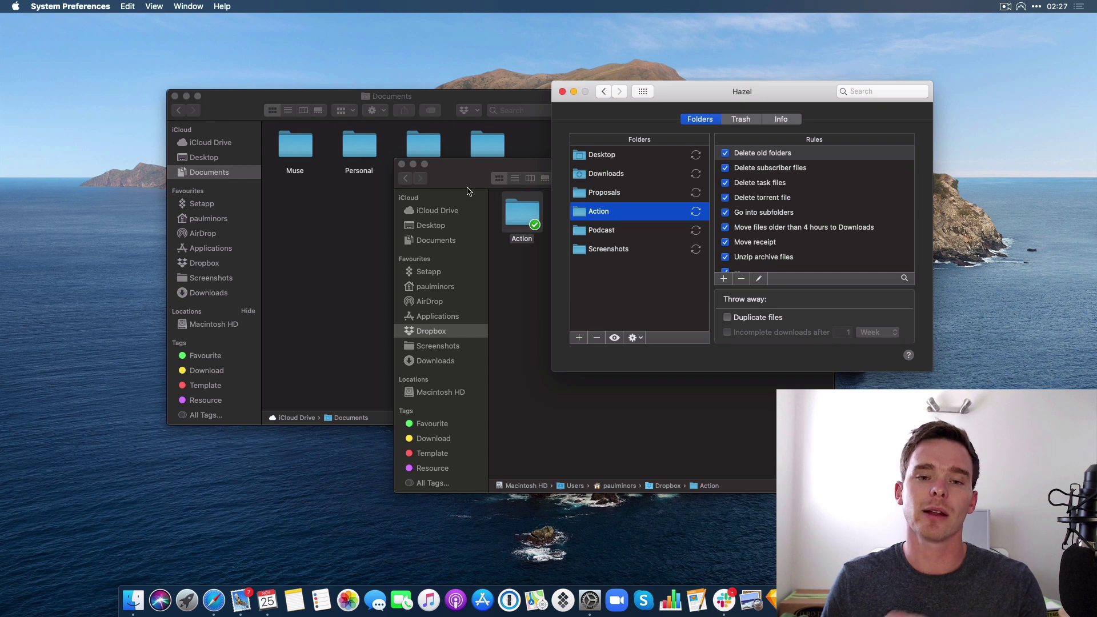
left_click(332, 273)
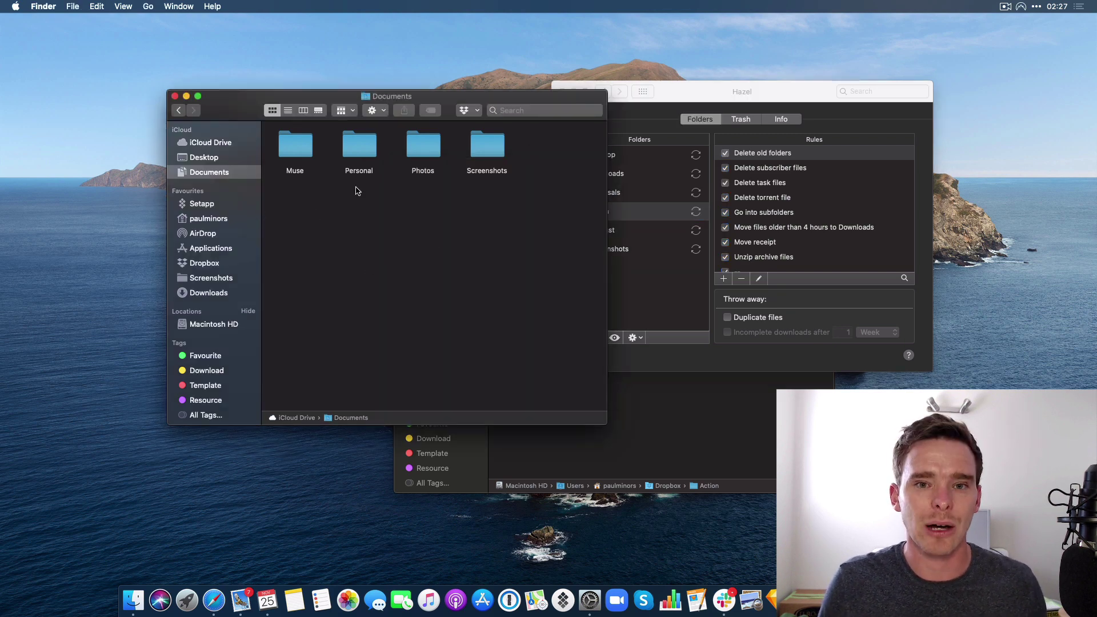
Step: Open Dropbox's Apps folder showing 1Password, Hazel, Keyboard Maestro and TextExpander, and shift the window lower
left_click(701, 410)
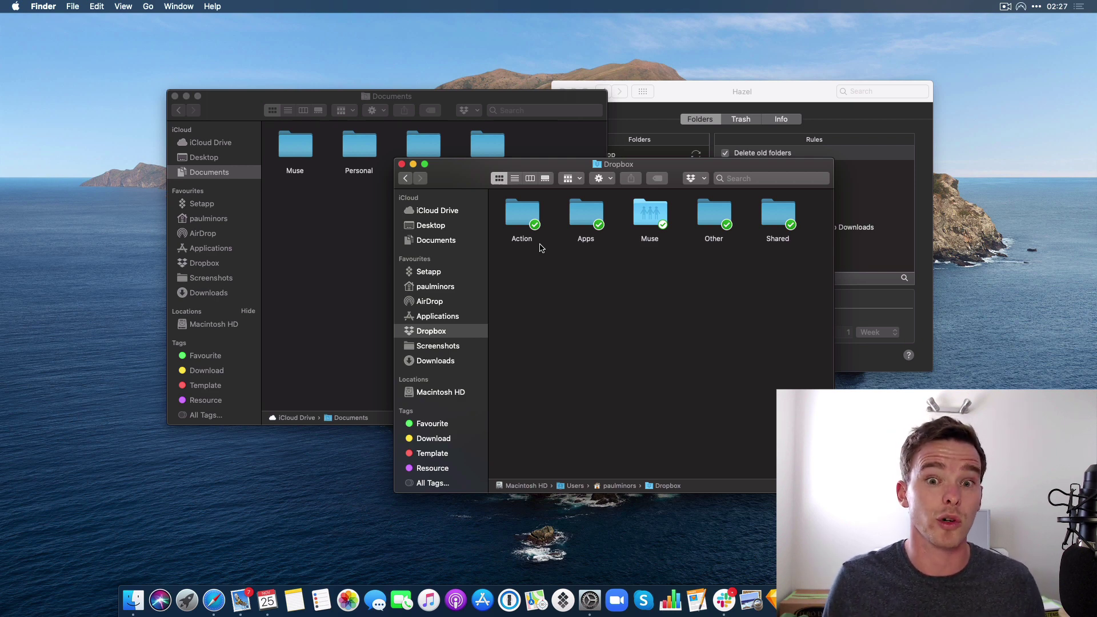
left_click(601, 218)
double_click(593, 221)
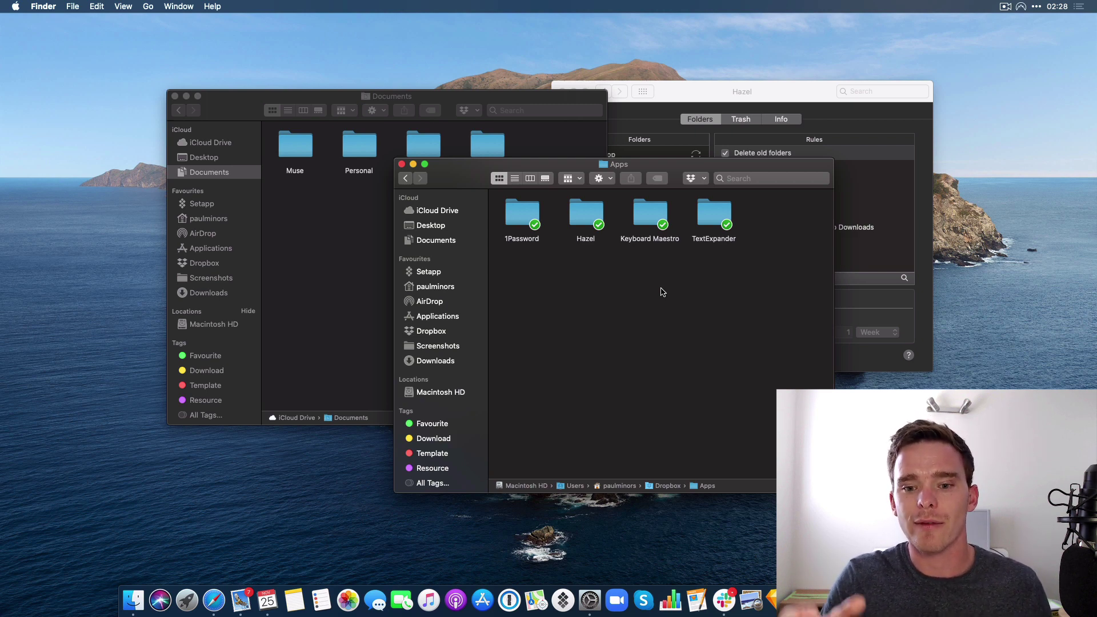
left_click_drag(682, 170, 681, 180)
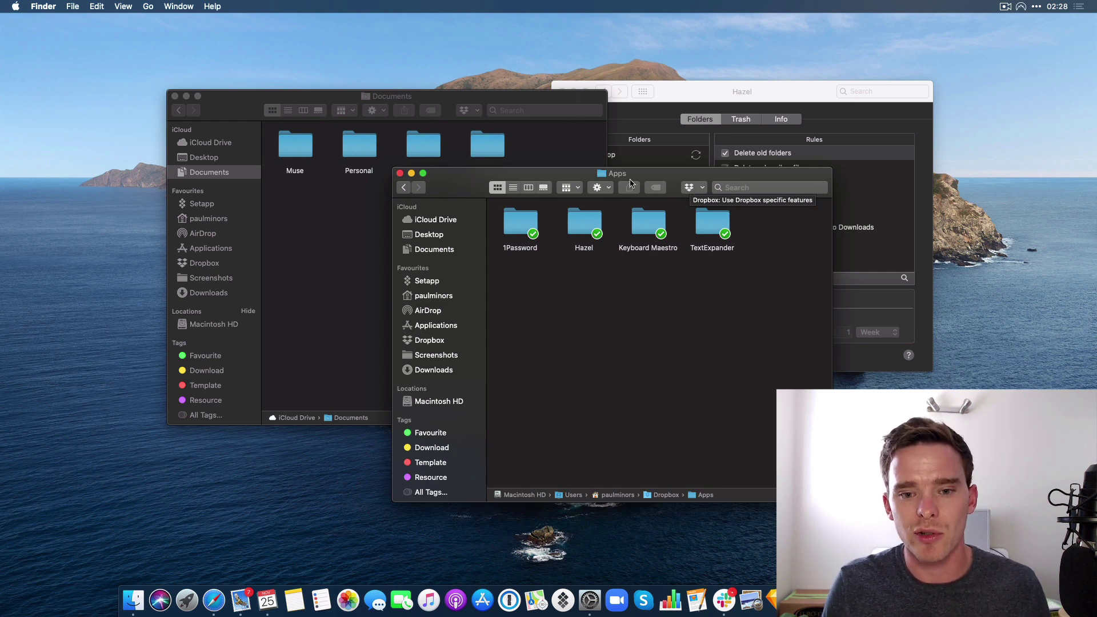
Step: Browse into Dropbox's Shared folder and back, then switch between the Documents and Dropbox windows
left_click(403, 188)
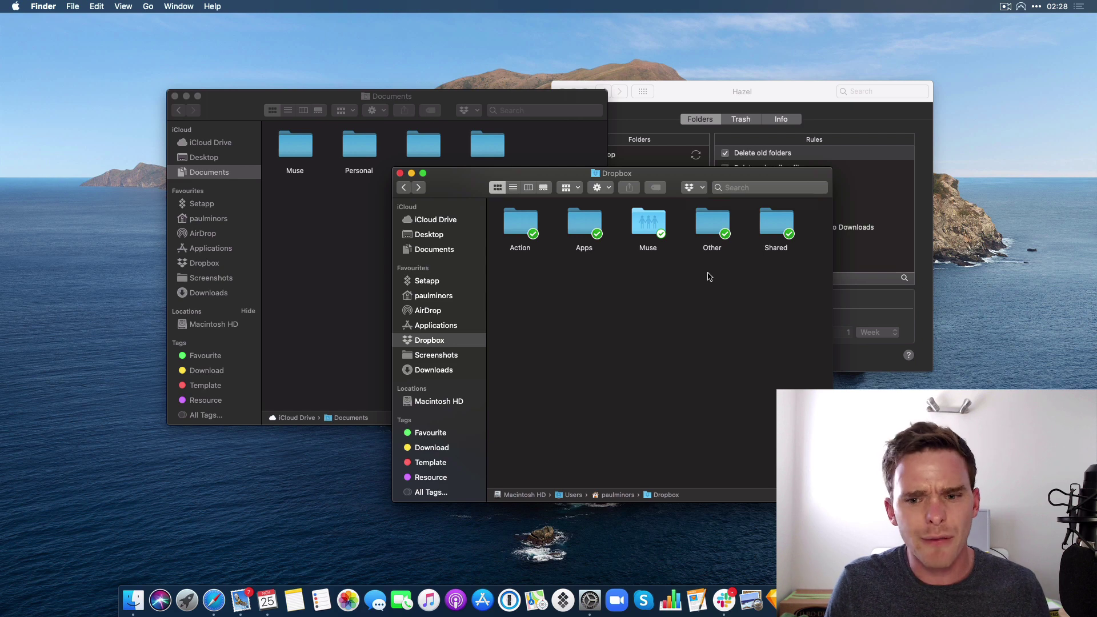
double_click(775, 228)
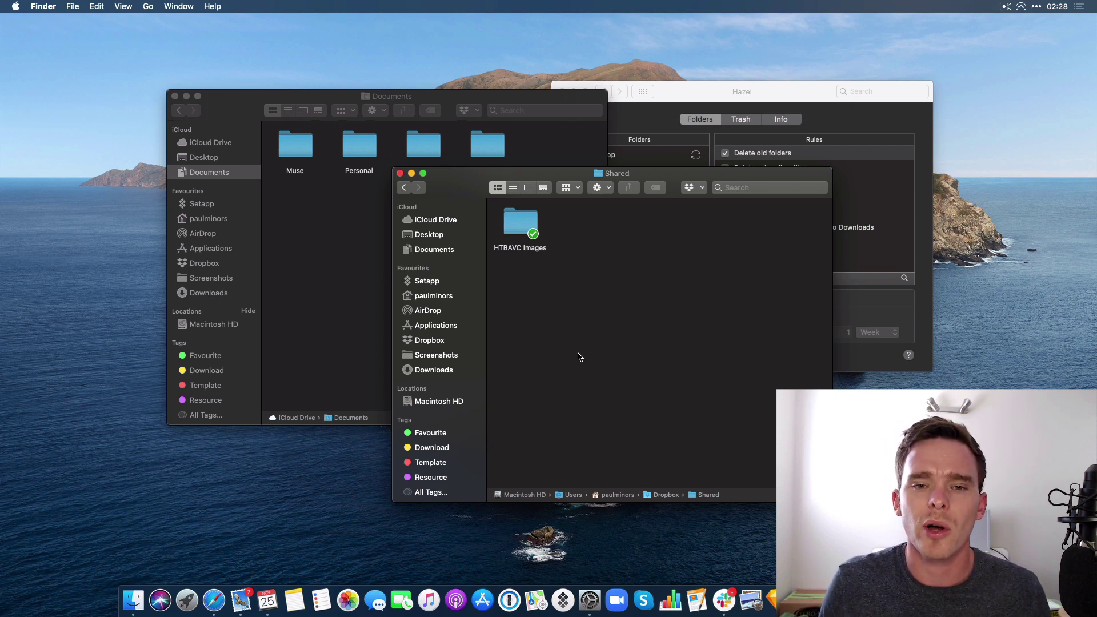
left_click(404, 188)
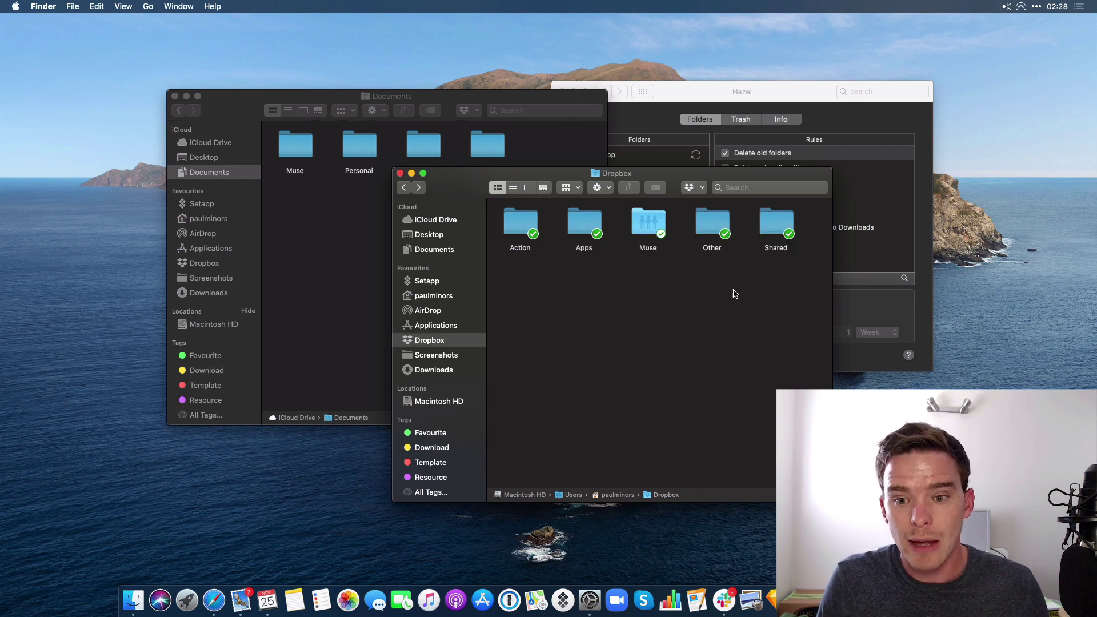
left_click(572, 151)
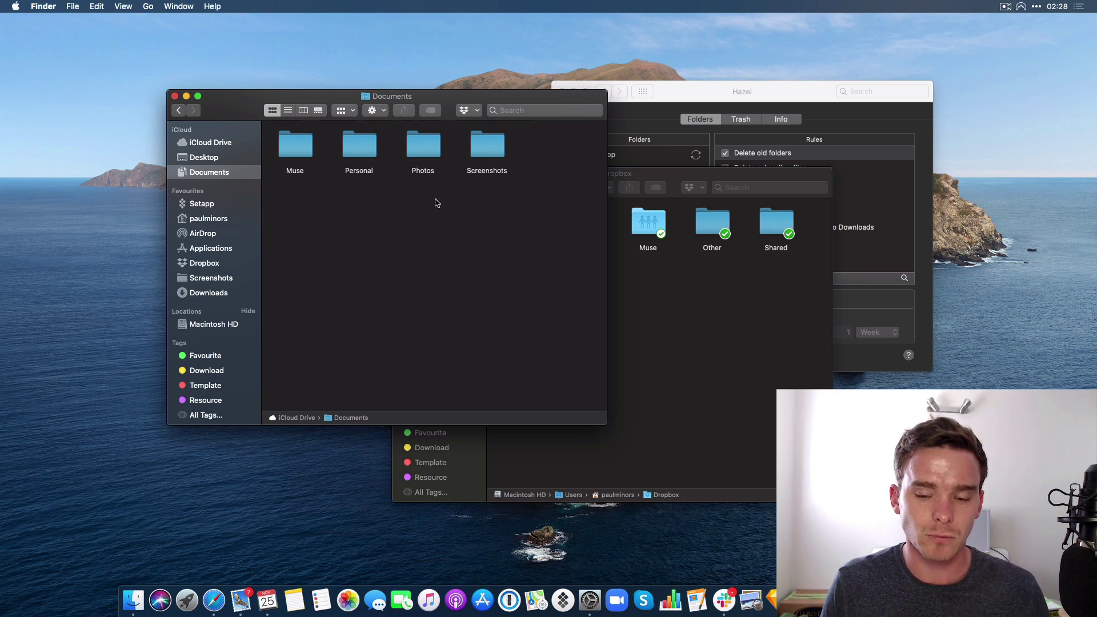
left_click(719, 343)
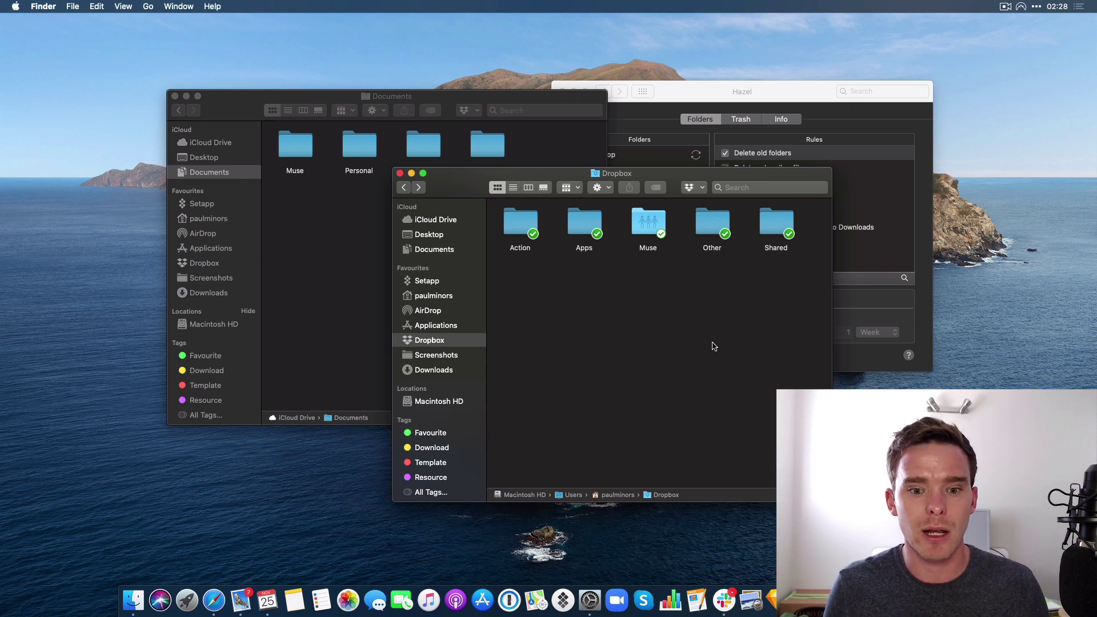
Step: Select the Action and Apps folders, then switch to the full-screen Google Drive My Drive space
left_click(512, 216)
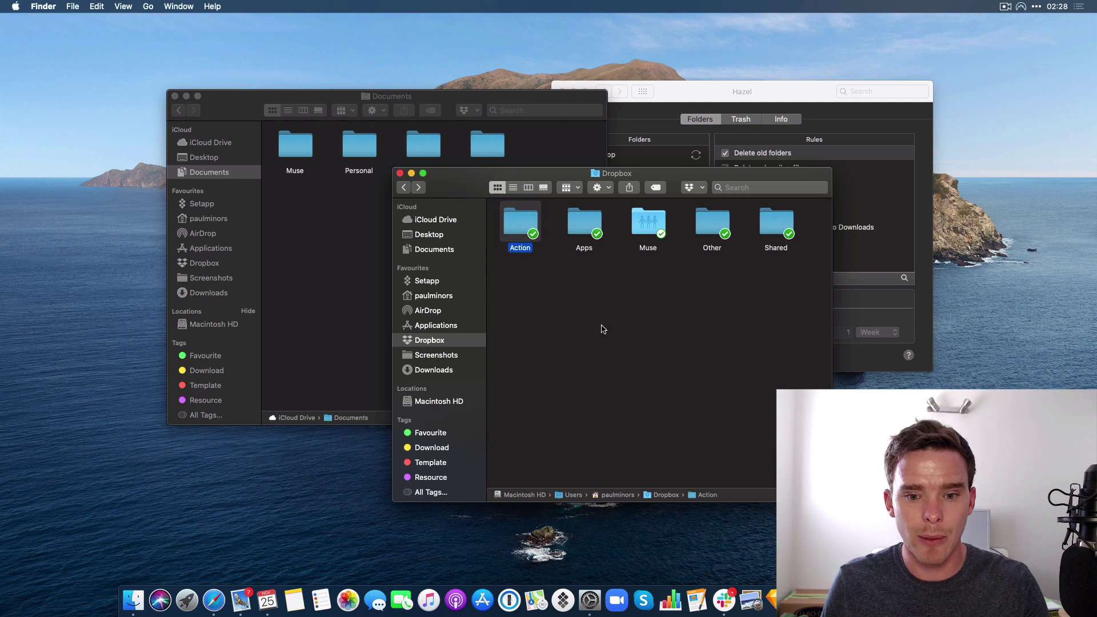
left_click(598, 213)
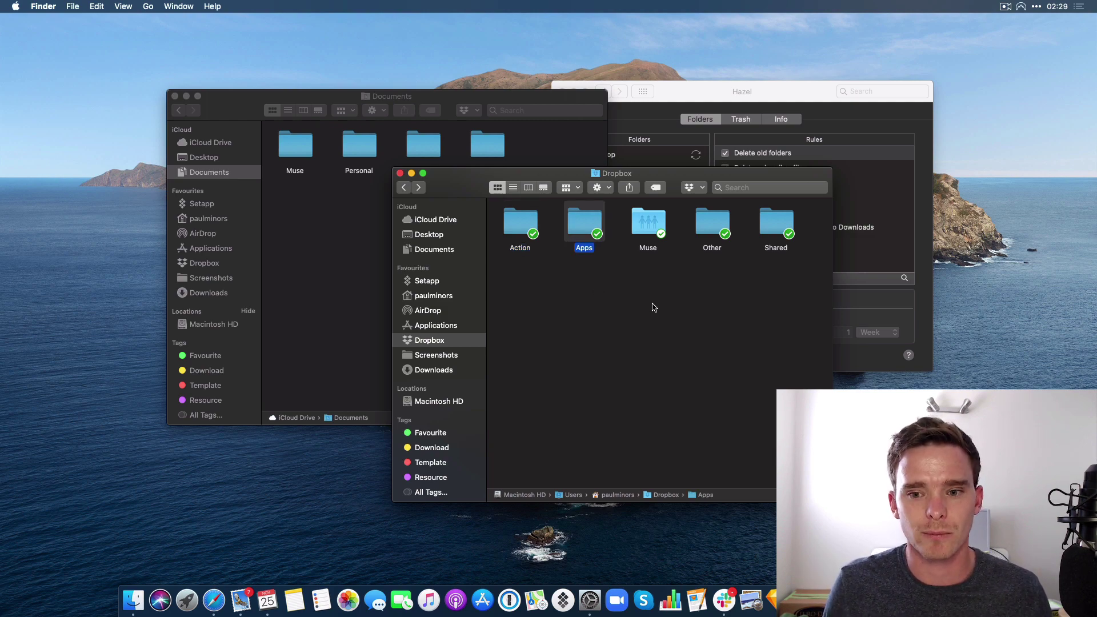
key("ctrl+Right")
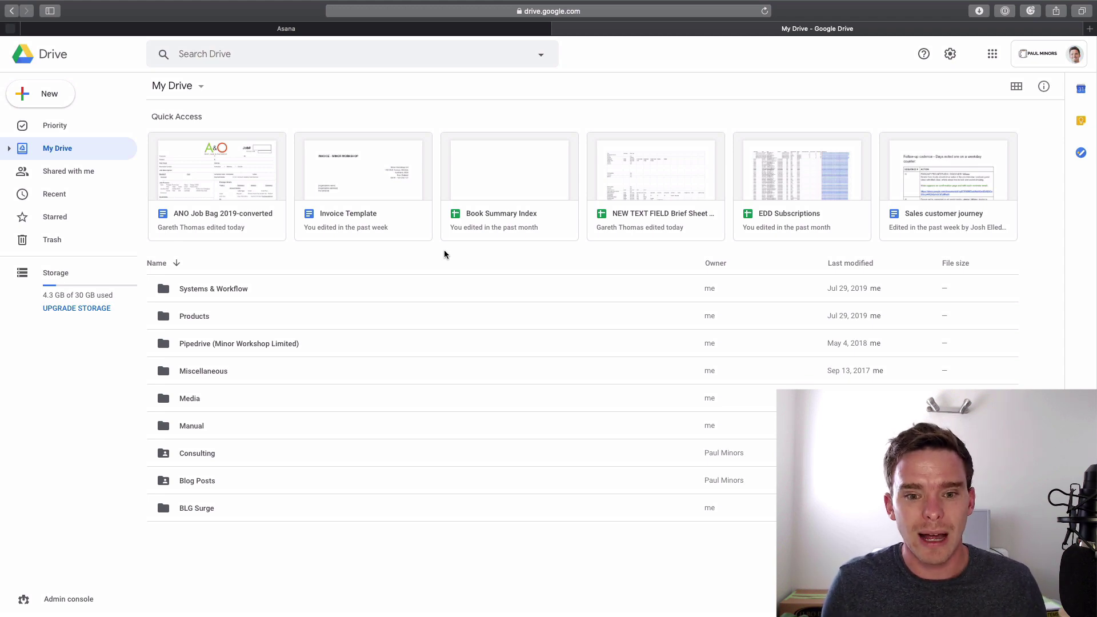
key("ctrl+Left")
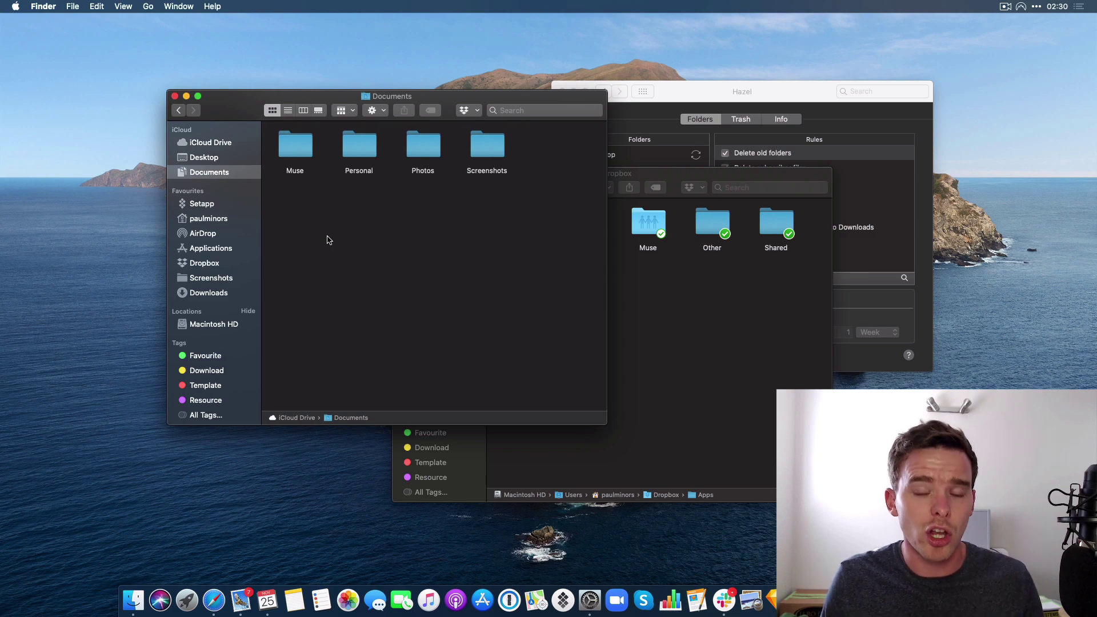
left_click(668, 345)
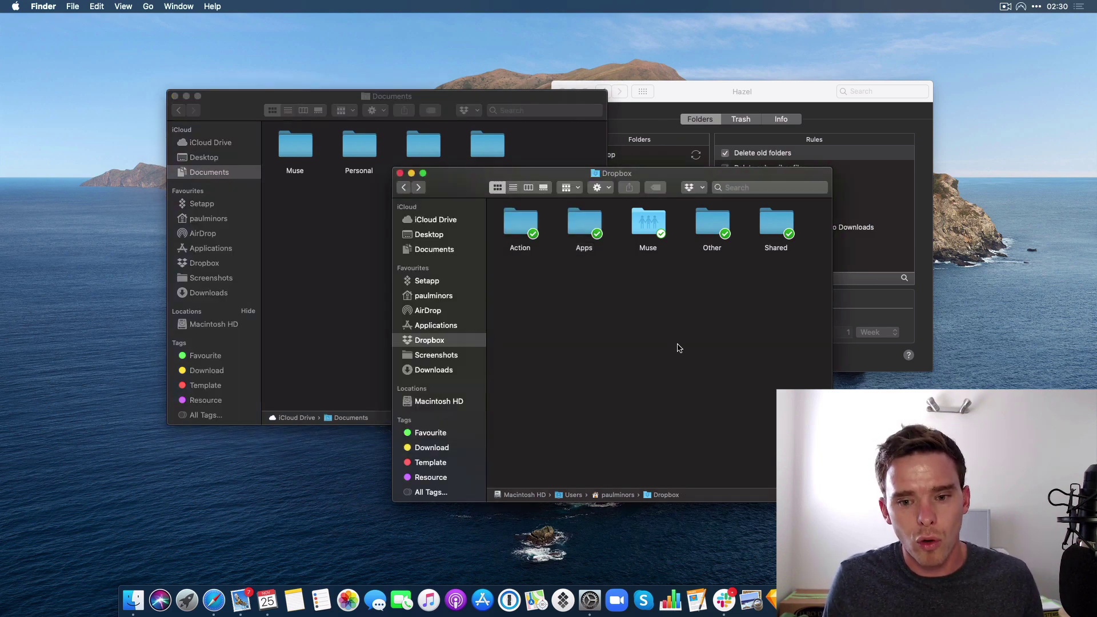
key("ctrl+Right")
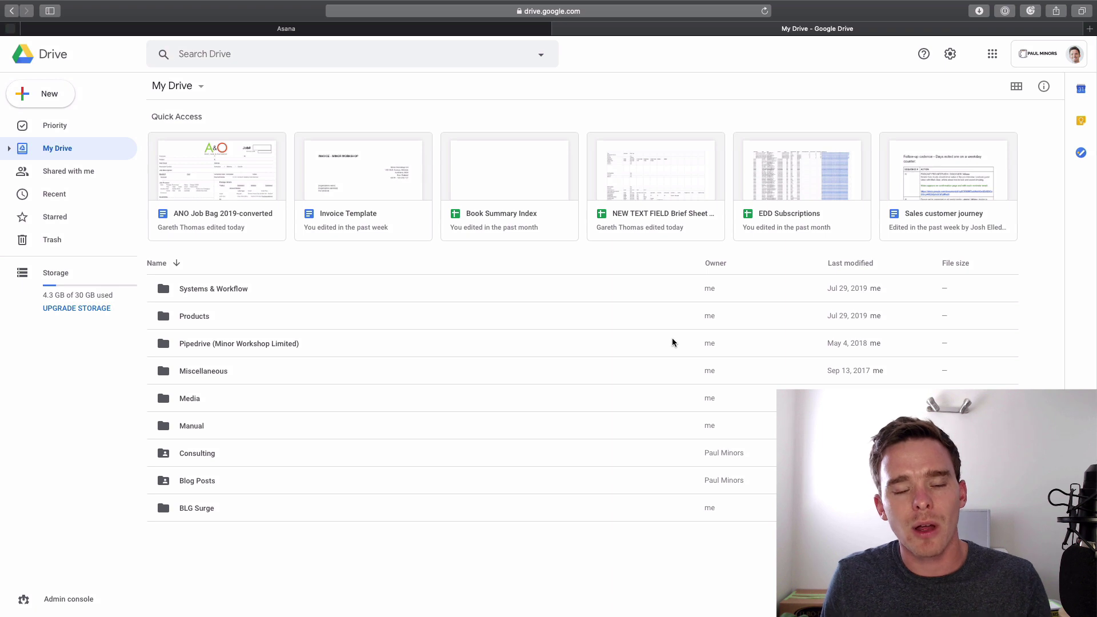